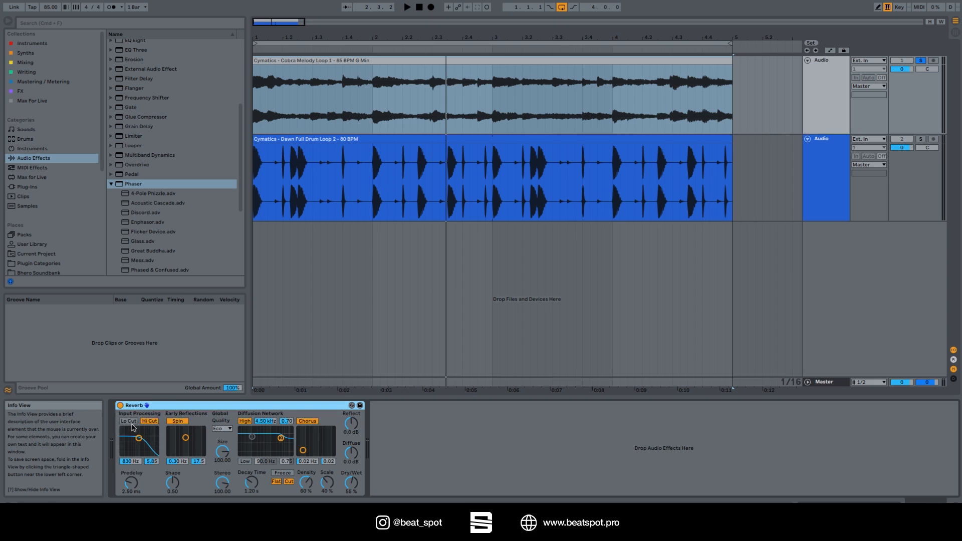
Set the Reverb's input filter to 1.44 kHz and 3.42 with both Lo Cut and Hi Cut on, and raise Predelay to 37.6 ms.
{"action": "left_click", "coordinate": [129, 421]}
{"action": "left_click_drag", "start_coordinate": [139, 438], "coordinate": [143, 443]}
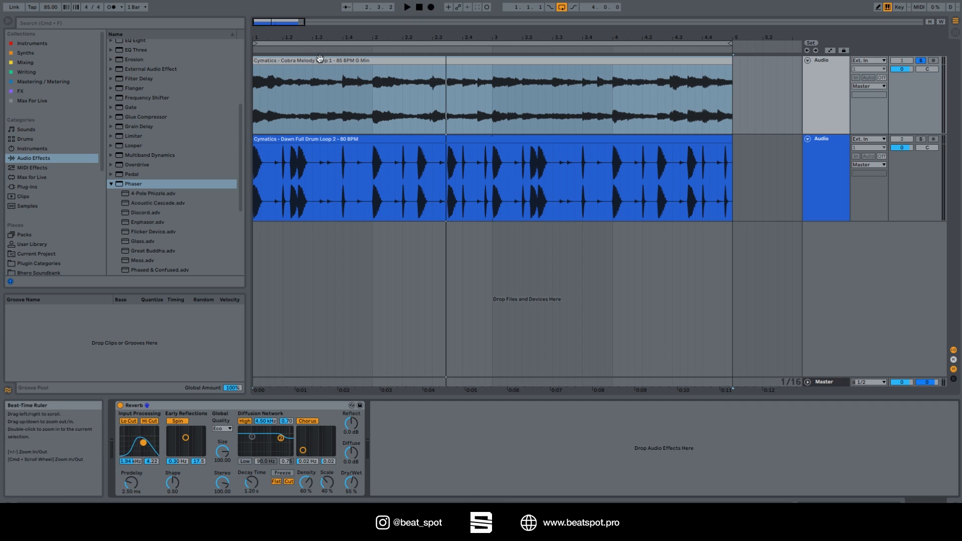
{"action": "left_click", "coordinate": [128, 421]}
{"action": "left_click", "coordinate": [128, 422]}
{"action": "left_click", "coordinate": [155, 423]}
{"action": "left_click", "coordinate": [155, 422]}
{"action": "mouse_move", "coordinate": [143, 443]}
{"action": "left_mouse_down"}
{"action": "mouse_move", "coordinate": [131, 444]}
{"action": "mouse_move", "coordinate": [152, 442]}
{"action": "mouse_move", "coordinate": [128, 448]}
{"action": "mouse_move", "coordinate": [142, 453]}
{"action": "mouse_move", "coordinate": [142, 445]}
{"action": "left_mouse_up"}
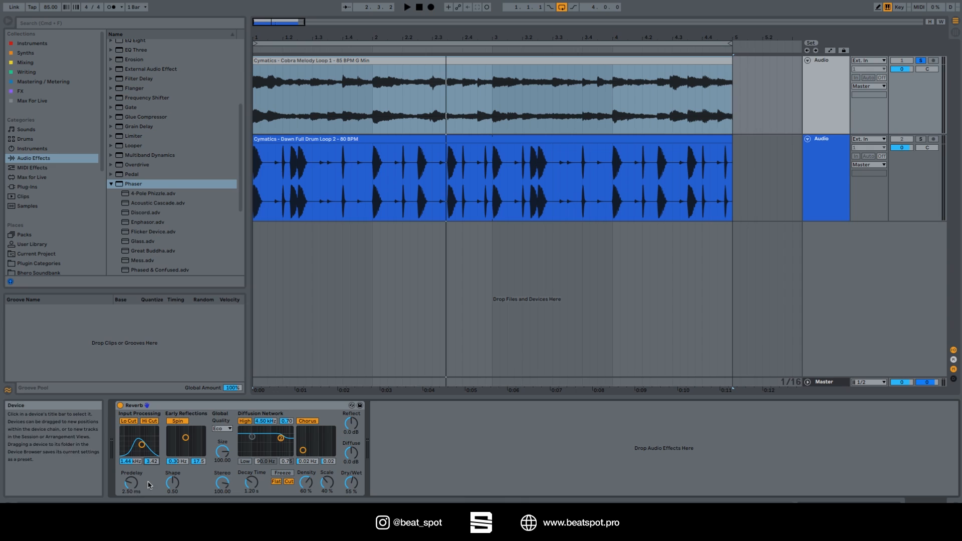
{"action": "mouse_move", "coordinate": [131, 483]}
{"action": "left_mouse_down"}
{"action": "mouse_move", "coordinate": [132, 466]}
{"action": "mouse_move", "coordinate": [133, 489]}
{"action": "left_mouse_up"}
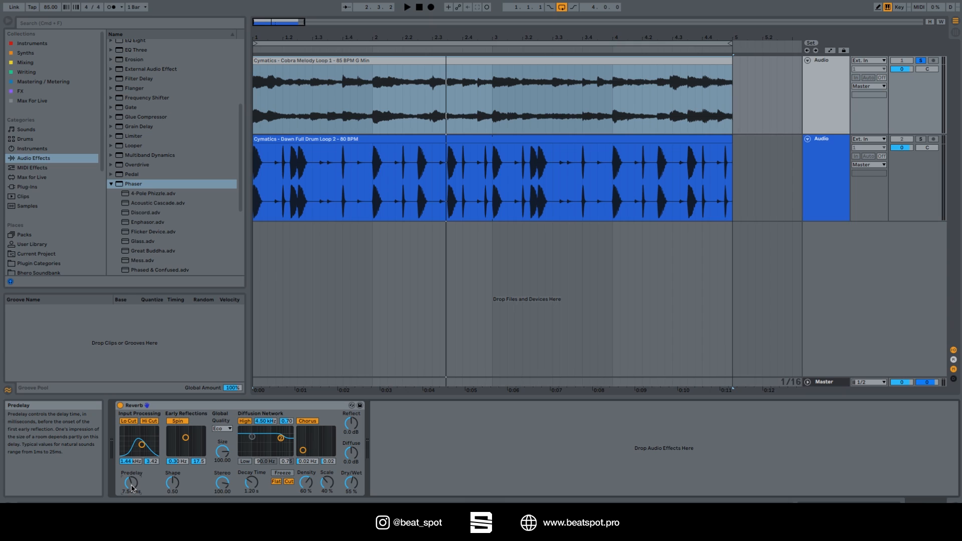
{"action": "left_click_drag", "start_coordinate": [133, 487], "coordinate": [131, 496]}
Set the early reflections' Spin modulation to 0.59 Hz and 6.04, and switch Spin off.
{"action": "mouse_move", "coordinate": [186, 438]}
{"action": "left_mouse_down"}
{"action": "mouse_move", "coordinate": [192, 446]}
{"action": "mouse_move", "coordinate": [178, 440]}
{"action": "mouse_move", "coordinate": [187, 434]}
{"action": "mouse_move", "coordinate": [172, 435]}
{"action": "mouse_move", "coordinate": [193, 445]}
{"action": "left_mouse_up"}
{"action": "left_click", "coordinate": [178, 422]}
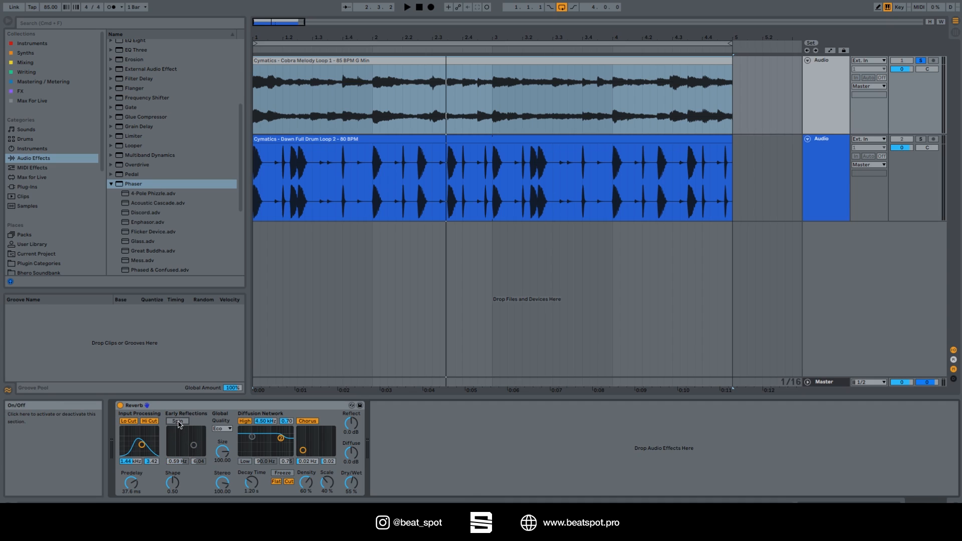
{"action": "left_click", "coordinate": [178, 421]}
{"action": "left_click", "coordinate": [178, 422]}
{"action": "left_click", "coordinate": [178, 422]}
Raise the Reverb's Dry/Wet to 100% and play the loop while comparing Spin on and off.
{"action": "left_click_drag", "start_coordinate": [351, 483], "coordinate": [351, 468]}
{"action": "key", "text": "space"}
{"action": "left_click", "coordinate": [172, 423]}
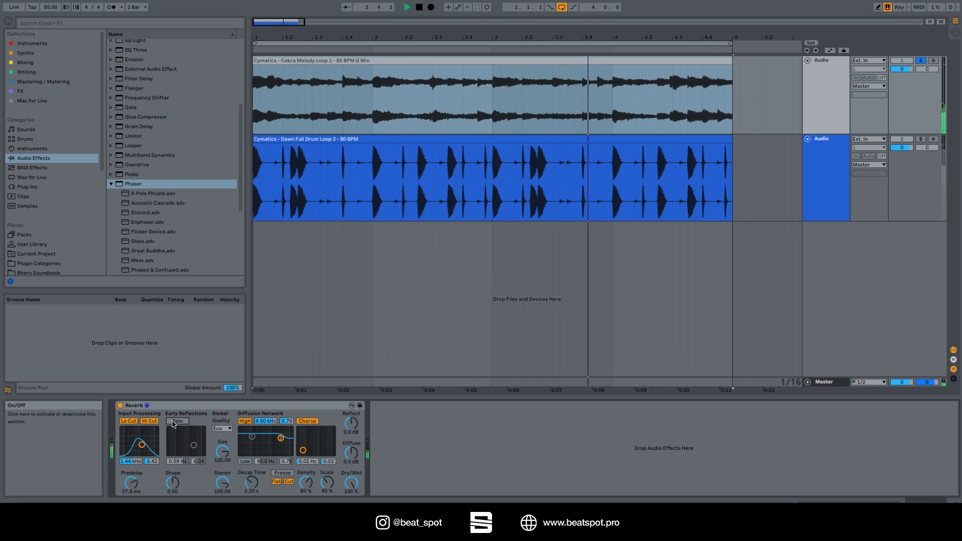
{"action": "left_click", "coordinate": [173, 423]}
Set the early reflections' Spin modulation to 0.22 Hz and 9.14, auditioning the loop.
{"action": "mouse_move", "coordinate": [194, 445]}
{"action": "left_mouse_down"}
{"action": "mouse_move", "coordinate": [174, 442]}
{"action": "mouse_move", "coordinate": [203, 431]}
{"action": "mouse_move", "coordinate": [190, 436]}
{"action": "left_mouse_up"}
{"action": "key", "text": "space"}
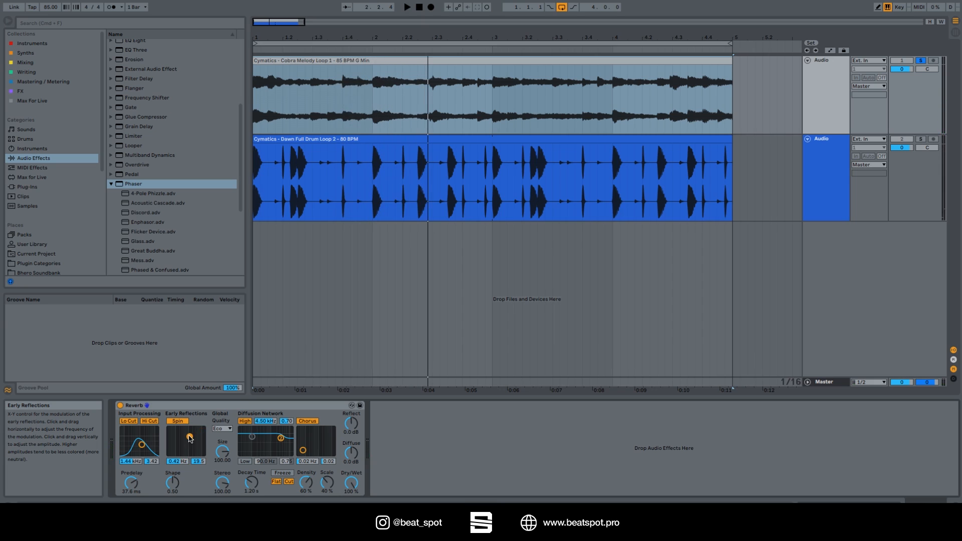
{"action": "mouse_move", "coordinate": [190, 439]}
{"action": "left_mouse_down"}
{"action": "mouse_move", "coordinate": [198, 432]}
{"action": "mouse_move", "coordinate": [183, 444]}
{"action": "left_mouse_up"}
{"action": "key", "text": "space"}
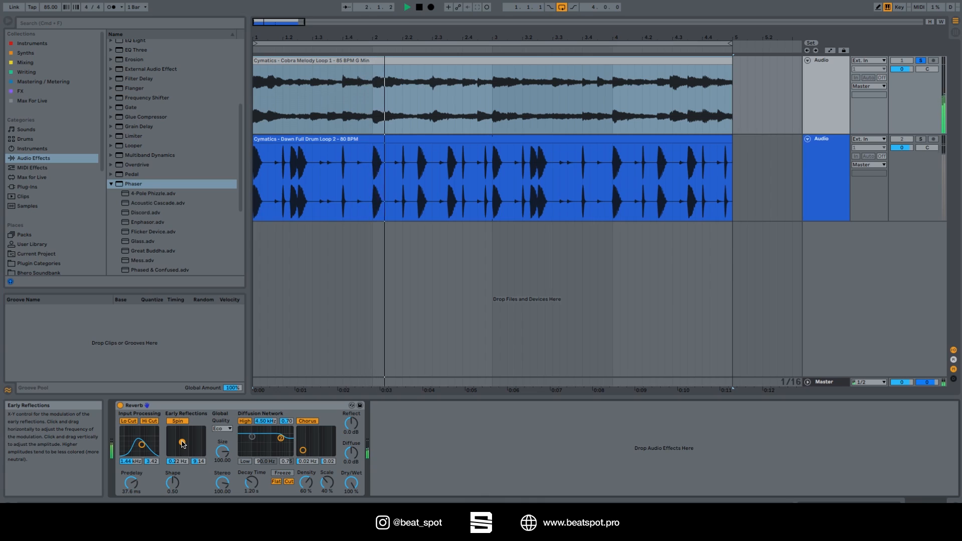
{"action": "key", "text": "space"}
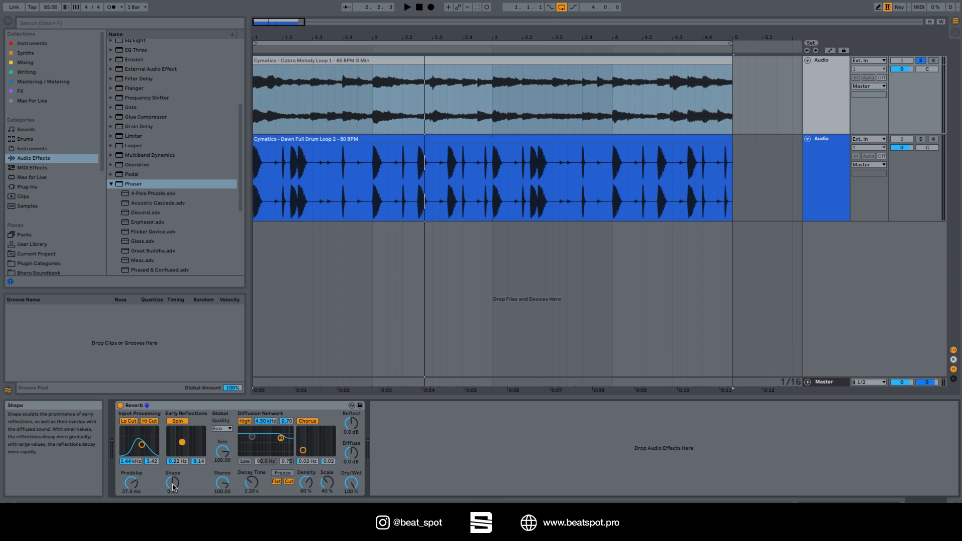
Set the early reflections' Shape to 0.00 while the loop plays, and stop playback.
{"action": "key", "text": "space"}
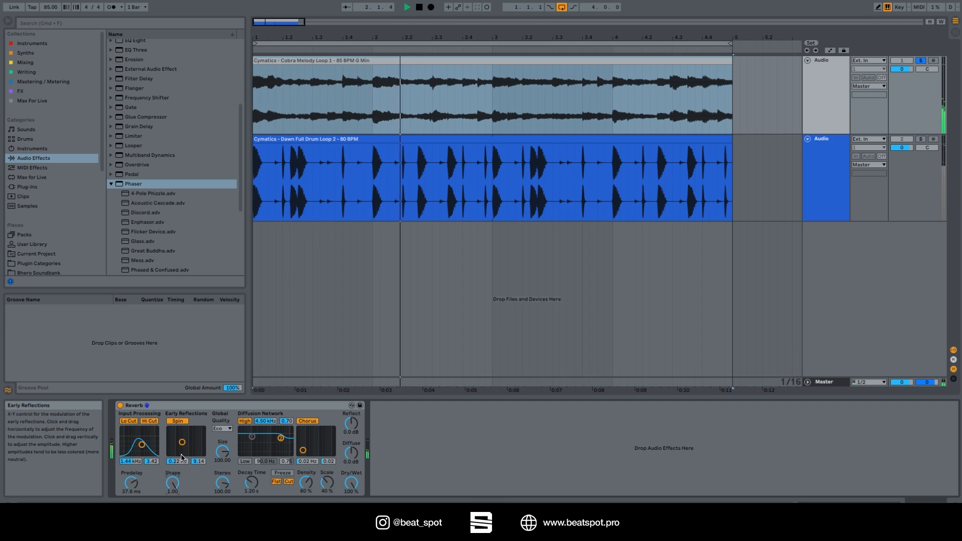
{"action": "left_click_drag", "start_coordinate": [175, 477], "coordinate": [176, 494]}
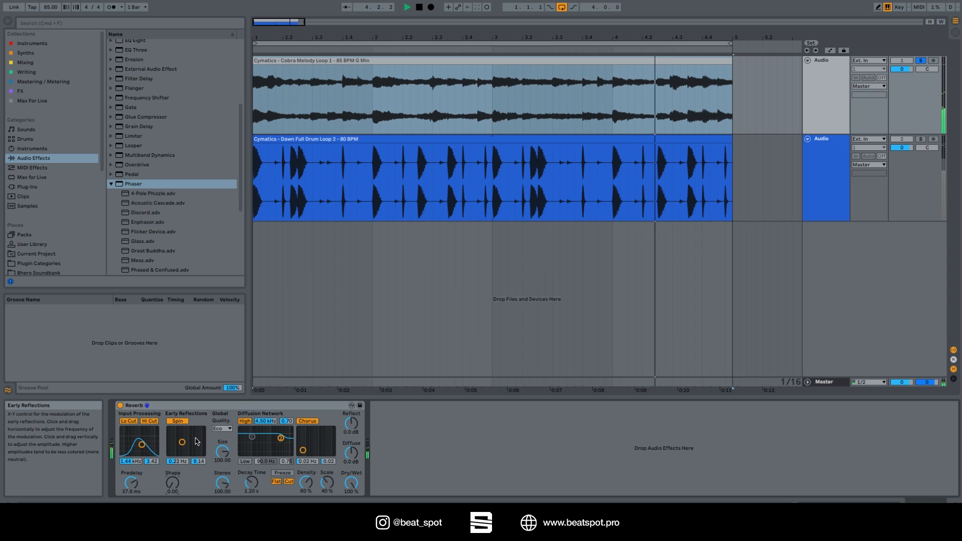
{"action": "key", "text": "space"}
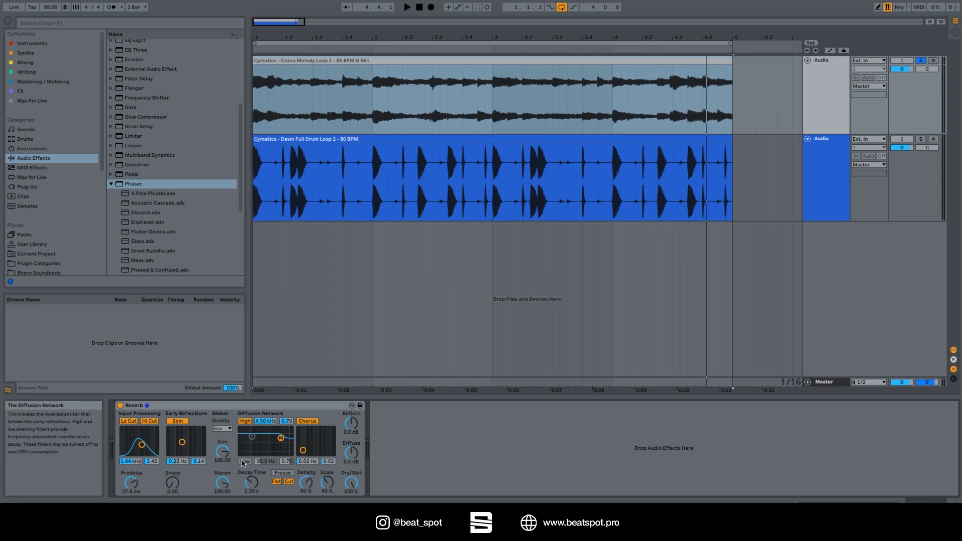
Keep the Reverb's Quality on Eco, lower Size almost to its minimum, and audition the loop.
{"action": "left_click", "coordinate": [223, 430]}
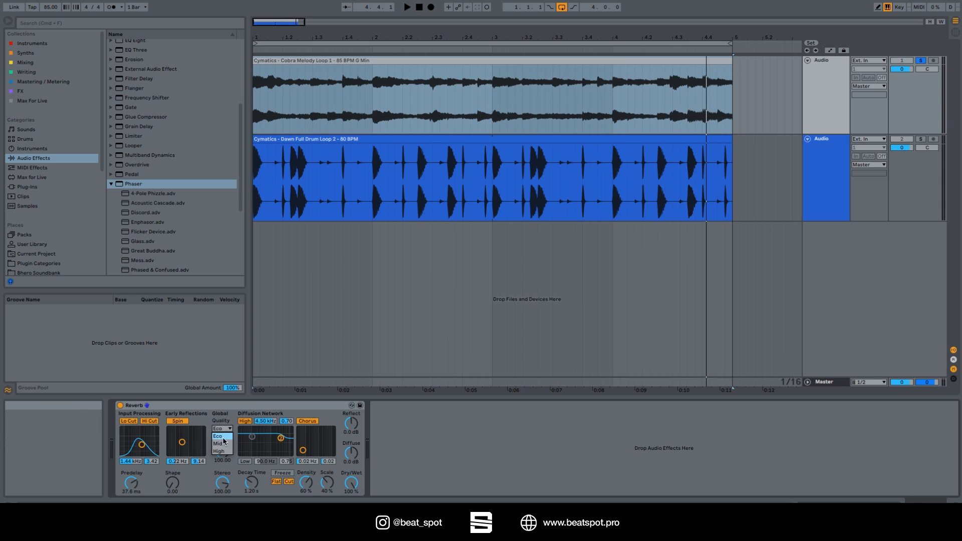
{"action": "left_click", "coordinate": [225, 437]}
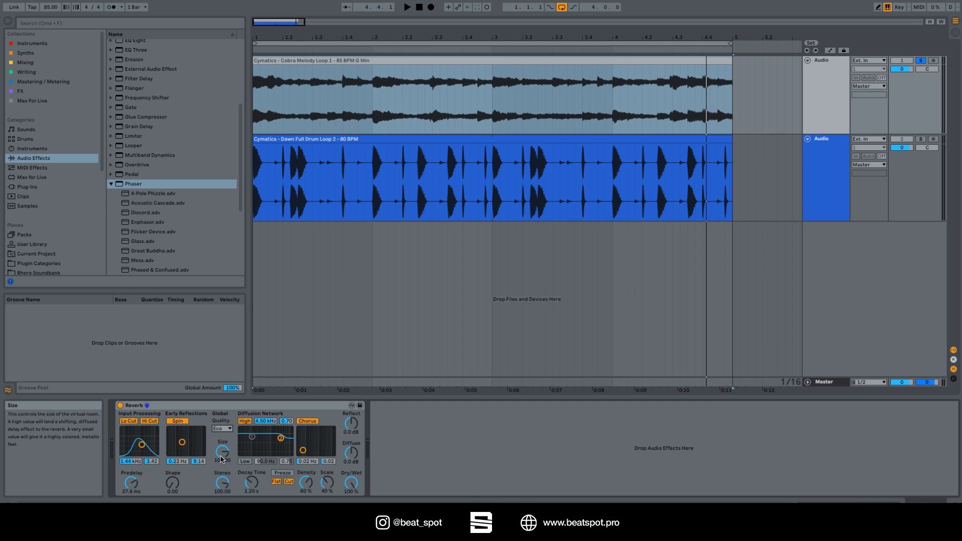
{"action": "key", "text": "space"}
{"action": "left_click_drag", "start_coordinate": [222, 459], "coordinate": [222, 525]}
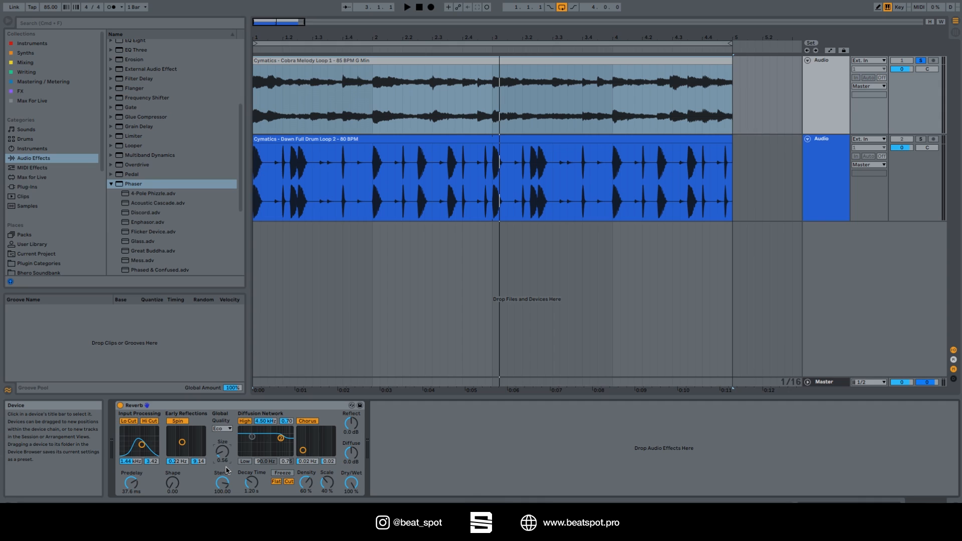
{"action": "key", "text": "space"}
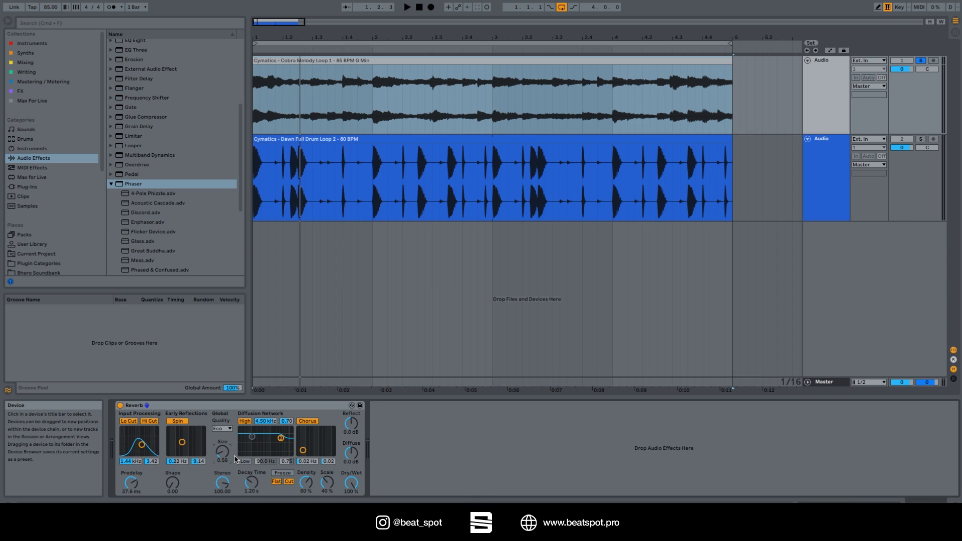
{"action": "key", "text": "space"}
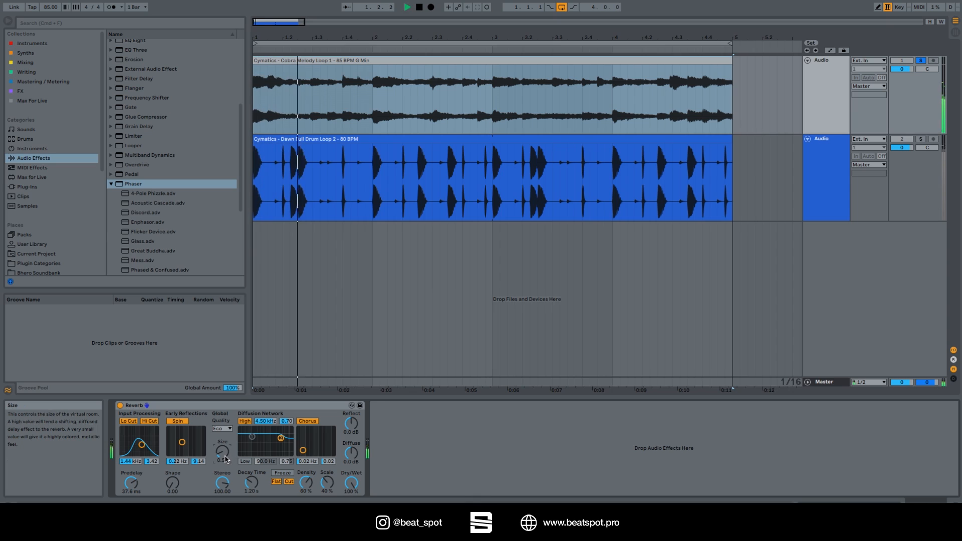
{"action": "key", "text": "space"}
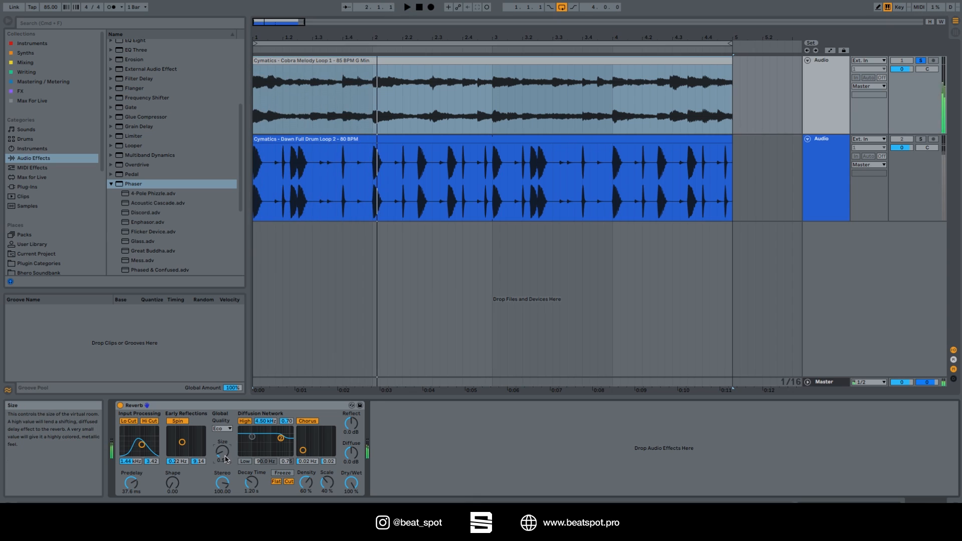
Raise the Reverb's Size to 500.00 and audition the loop.
{"action": "left_click_drag", "start_coordinate": [225, 459], "coordinate": [225, 421]}
{"action": "key", "text": "space"}
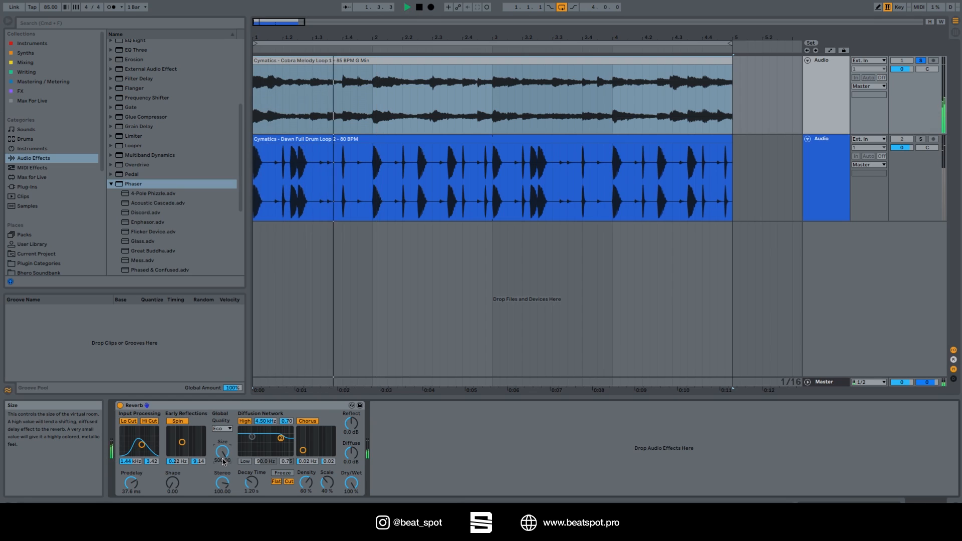
{"action": "key", "text": "space"}
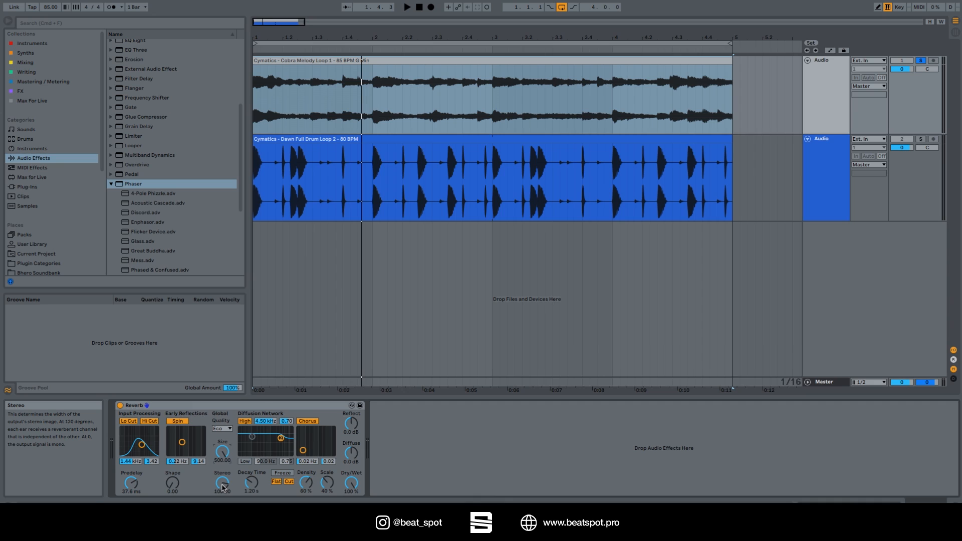
Audition the loop with the Reverb's Stereo width at 0.00 and raise Stereo to 100.31.
{"action": "left_click_drag", "start_coordinate": [222, 486], "coordinate": [223, 499]}
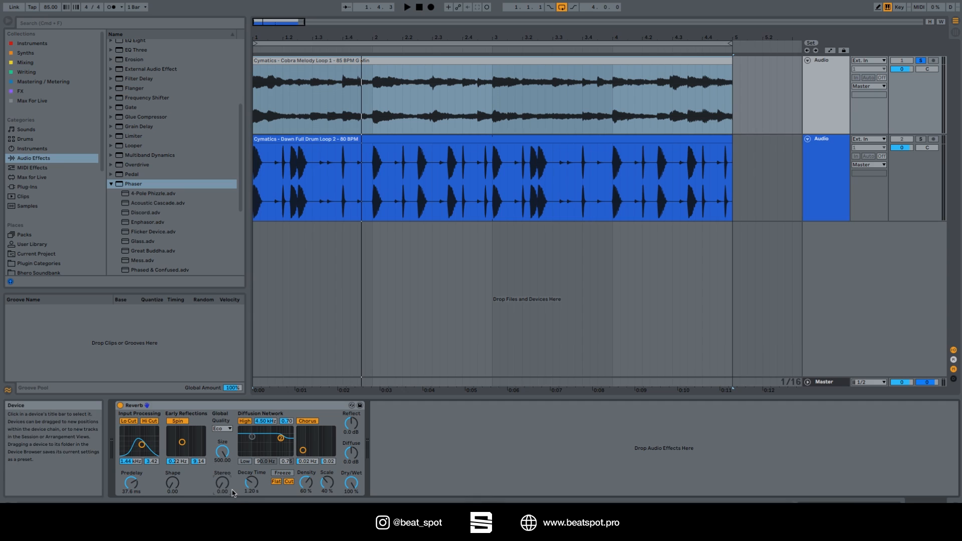
{"action": "key", "text": "space"}
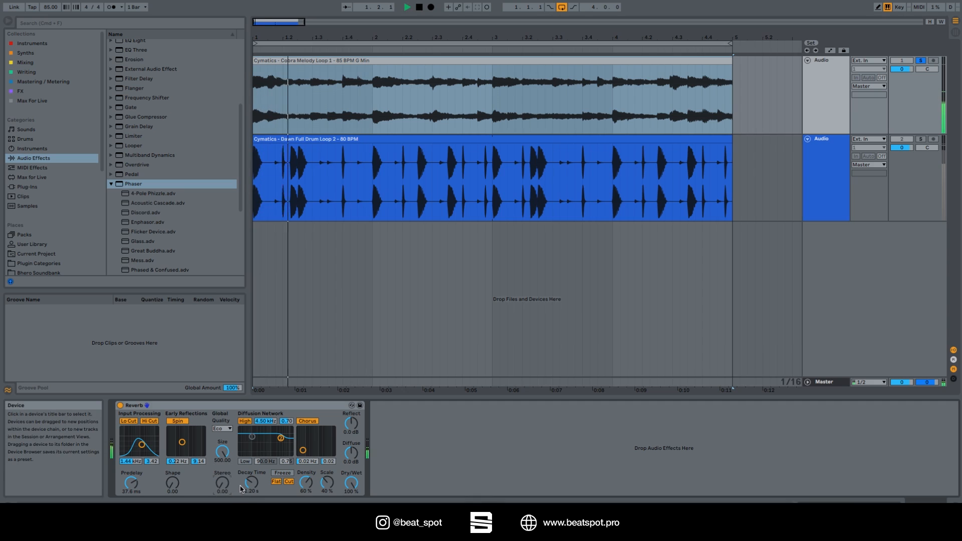
{"action": "left_click_drag", "start_coordinate": [226, 491], "coordinate": [225, 449]}
{"action": "key", "text": "space"}
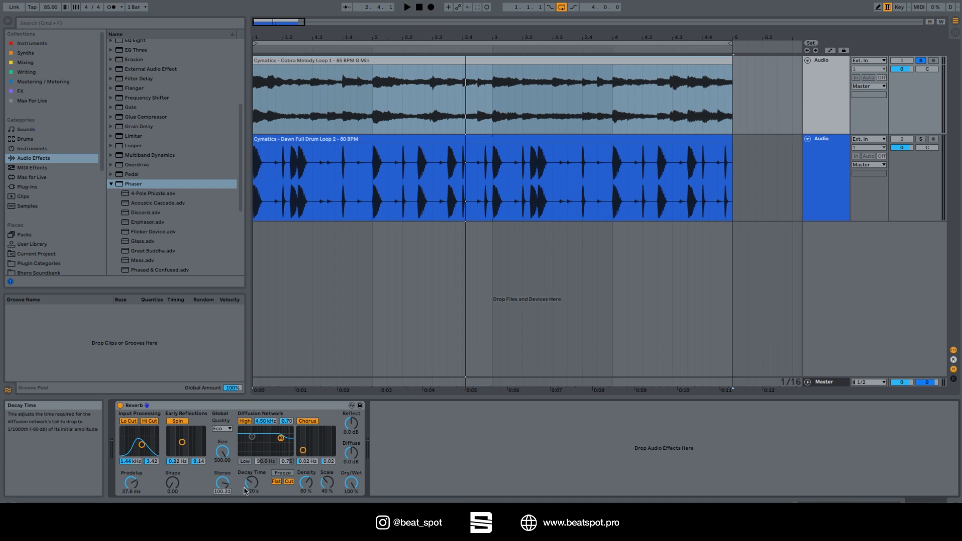
Reduce the Reverb's Decay Time to 200 ms and audition the loop.
{"action": "left_click_drag", "start_coordinate": [251, 482], "coordinate": [251, 493]}
{"action": "key", "text": "space"}
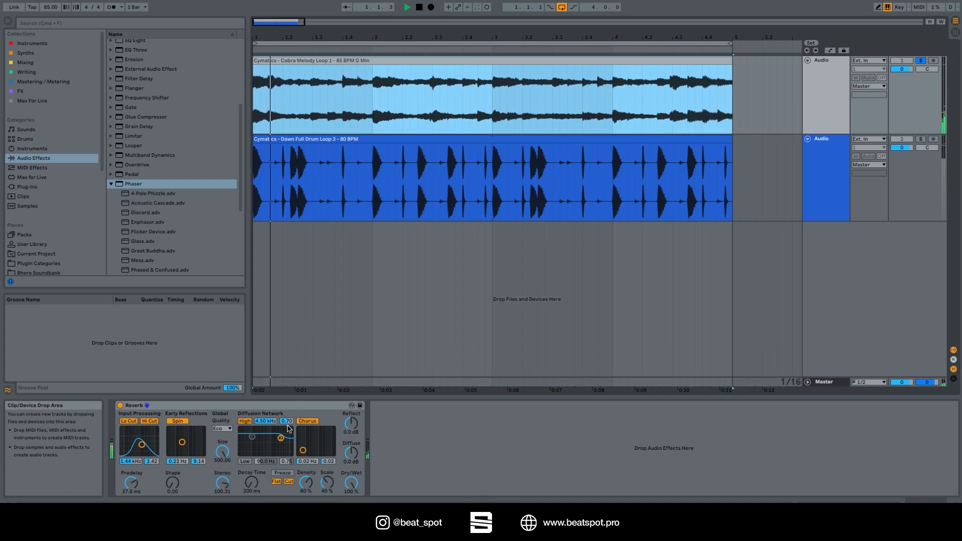
{"action": "left_click", "coordinate": [252, 484]}
{"action": "key", "text": "space"}
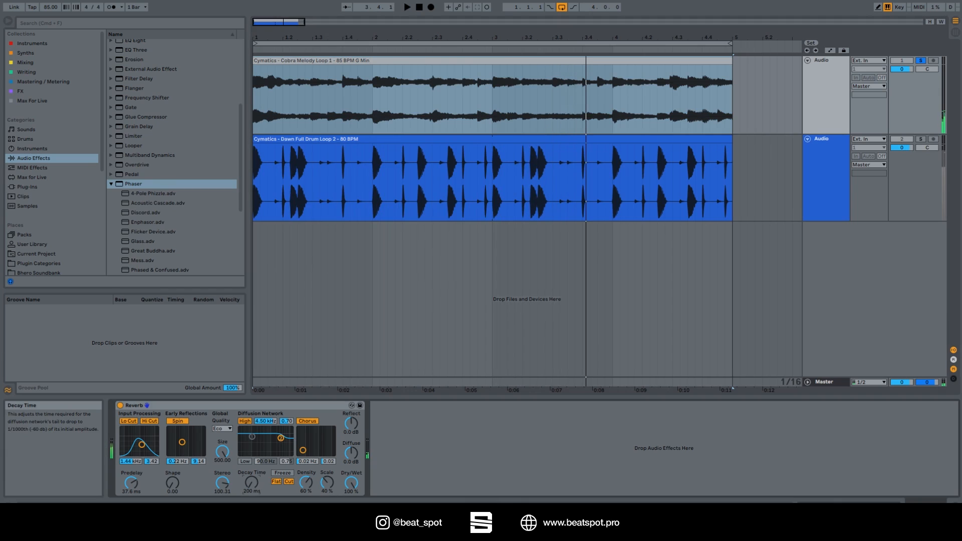
Play the melody clip while setting the Reverb's Decay Time to 9.65 s and Size to 92.38.
{"action": "left_click", "coordinate": [327, 60]}
{"action": "key", "text": "space"}
{"action": "left_click_drag", "start_coordinate": [247, 494], "coordinate": [222, 459]}
{"action": "key", "text": "space"}
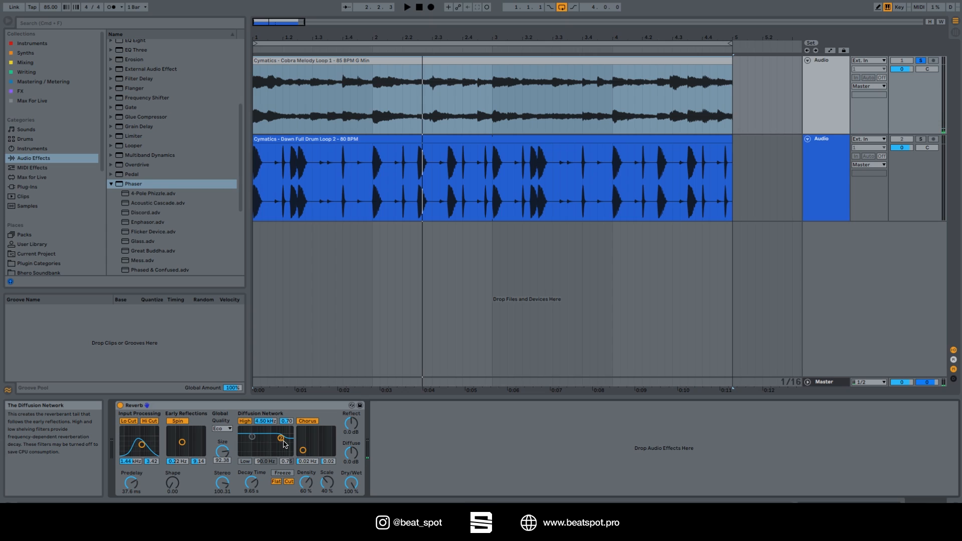
Lower the diffusion network's High filter to 494 Hz and 0.20 while auditioning the loop.
{"action": "key", "text": "space"}
{"action": "left_click_drag", "start_coordinate": [281, 439], "coordinate": [269, 453]}
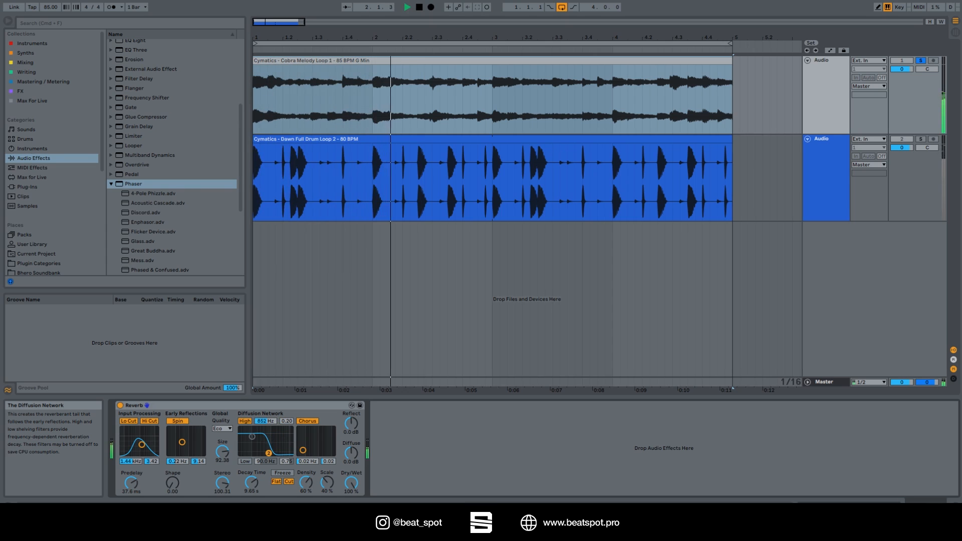
{"action": "key", "text": "space"}
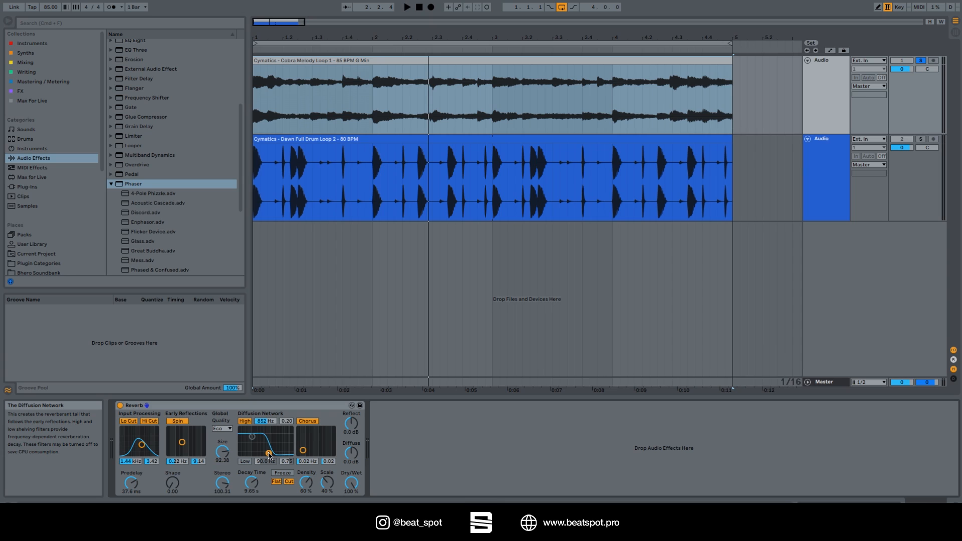
{"action": "left_click_drag", "start_coordinate": [269, 453], "coordinate": [264, 453]}
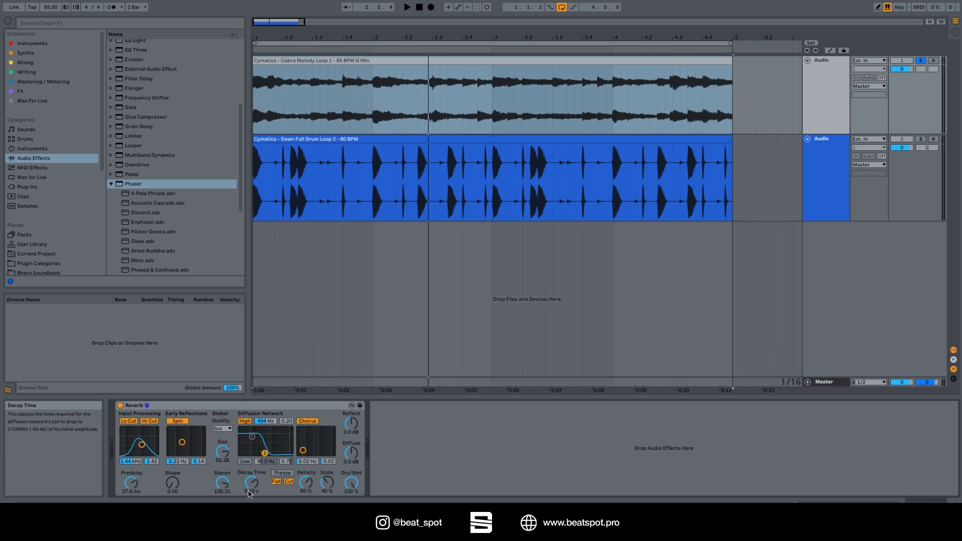
Enable the diffusion network's Low filter, set it to 213 Hz, and set the High filter to 1.93 kHz, raising both filters' levels.
{"action": "left_click", "coordinate": [244, 461]}
{"action": "mouse_move", "coordinate": [253, 436]}
{"action": "left_mouse_down"}
{"action": "mouse_move", "coordinate": [258, 455]}
{"action": "mouse_move", "coordinate": [267, 443]}
{"action": "left_mouse_up"}
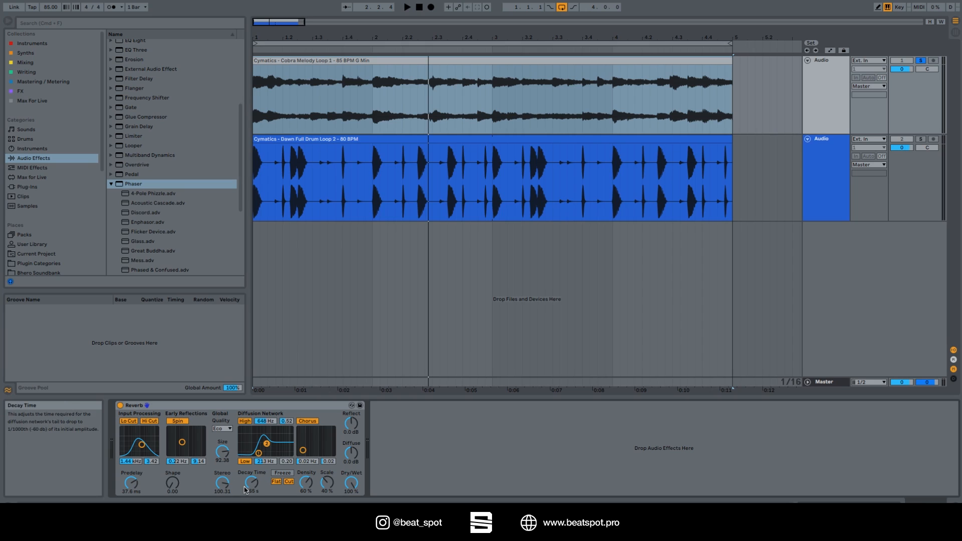
{"action": "left_click_drag", "start_coordinate": [266, 443], "coordinate": [273, 413]}
{"action": "left_click_drag", "start_coordinate": [270, 462], "coordinate": [260, 437]}
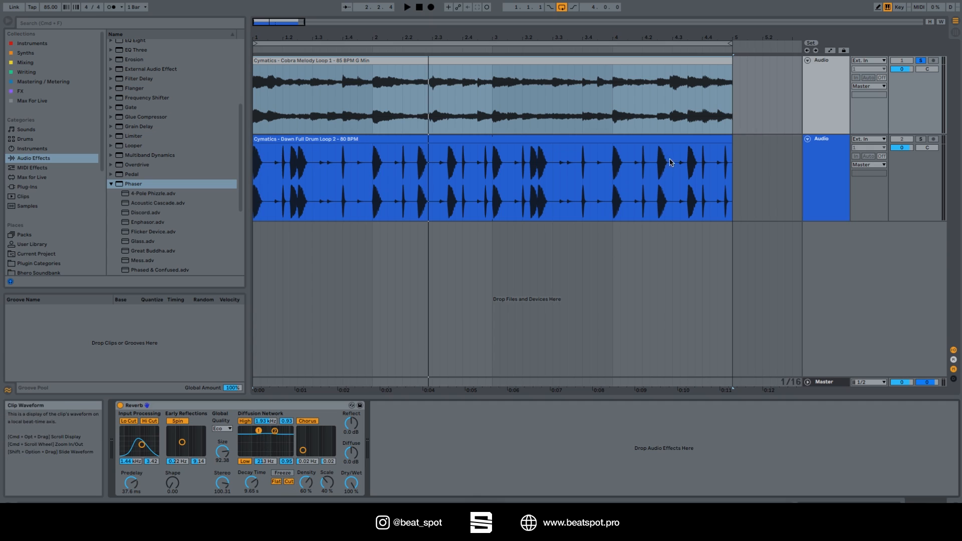
Turn off arrangement looping and play the melody while switching the Reverb's Freeze on and off again.
{"action": "left_click", "coordinate": [702, 119]}
{"action": "key", "text": "super+l"}
{"action": "key", "text": "space"}
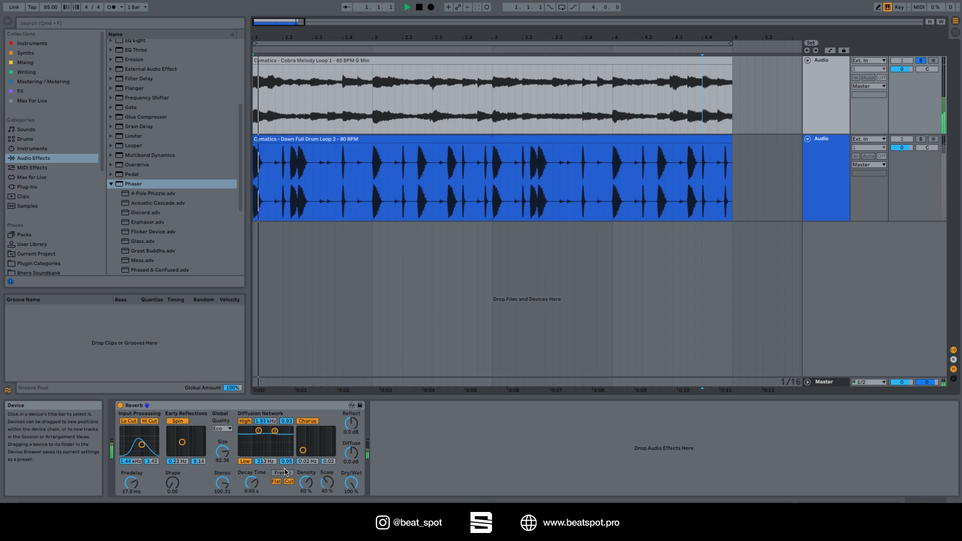
{"action": "left_click", "coordinate": [284, 473]}
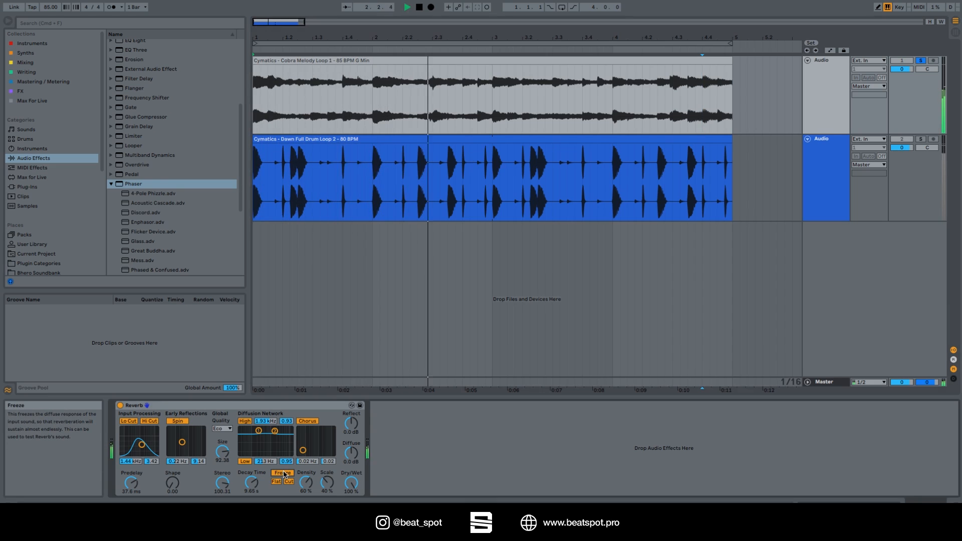
{"action": "left_click", "coordinate": [284, 473]}
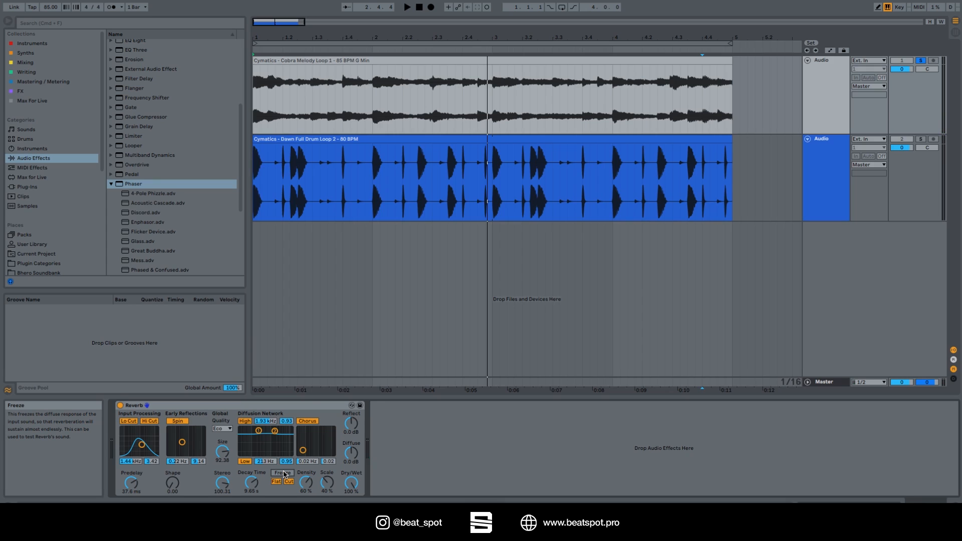
{"action": "left_click_drag", "start_coordinate": [481, 37], "coordinate": [481, 31]}
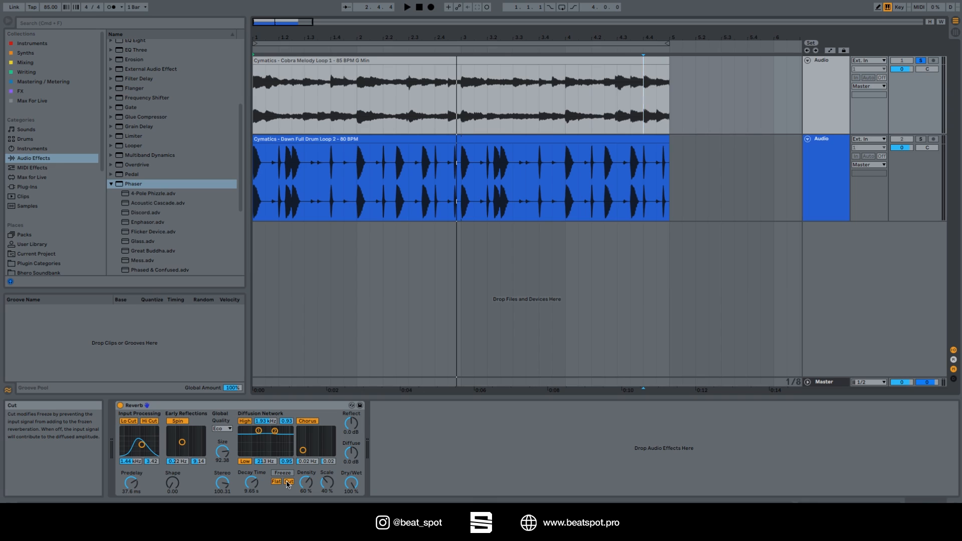
Audition Freeze on the melody from the start with Cut turned off, and reset by disabling Freeze and switching the Reverb off and on.
{"action": "key", "text": "Home"}
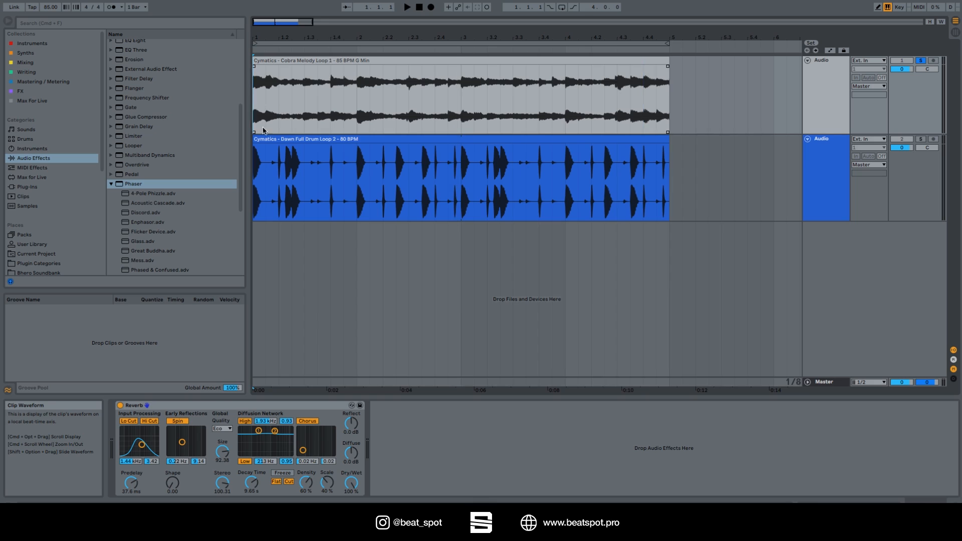
{"action": "left_click", "coordinate": [288, 482]}
{"action": "key", "text": "space"}
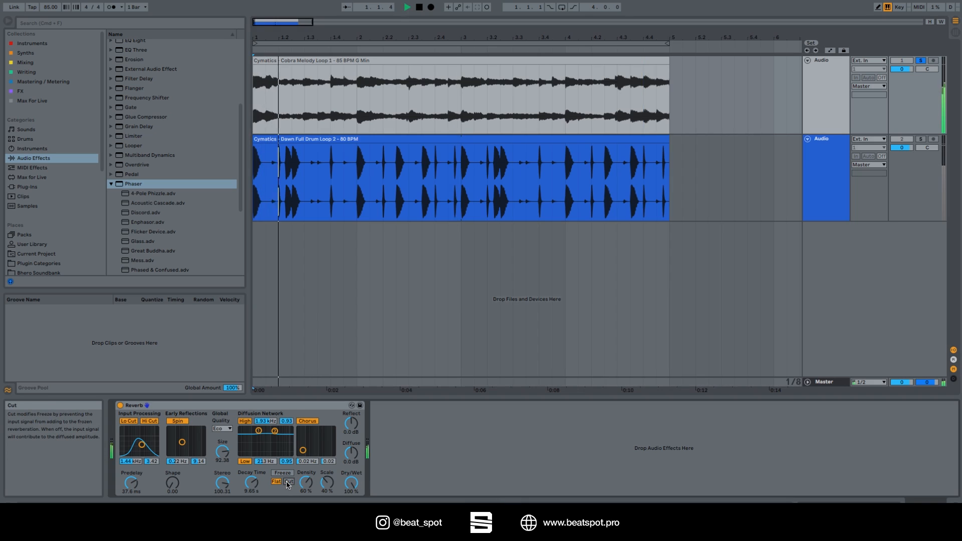
{"action": "left_click", "coordinate": [283, 473]}
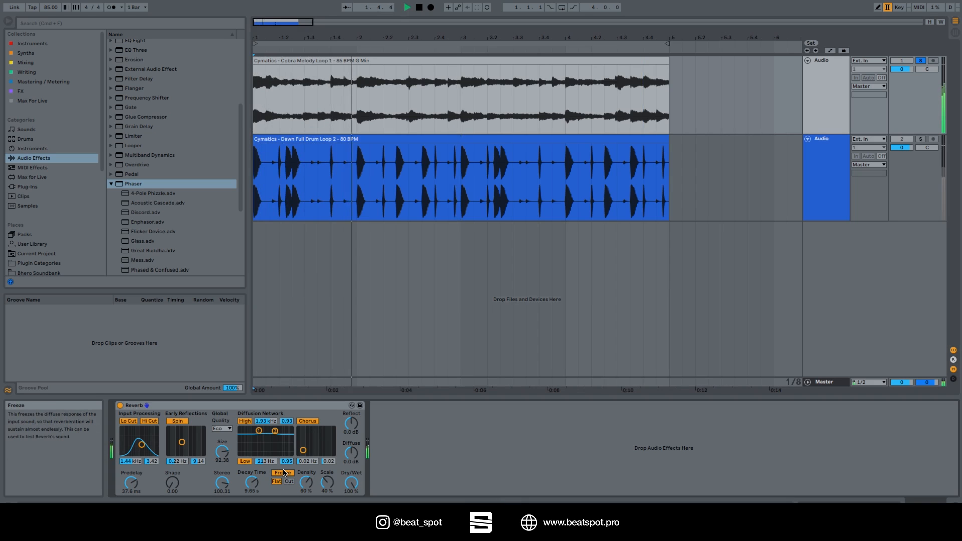
{"action": "key", "text": "space"}
{"action": "left_click", "coordinate": [282, 473]}
{"action": "left_click", "coordinate": [120, 405]}
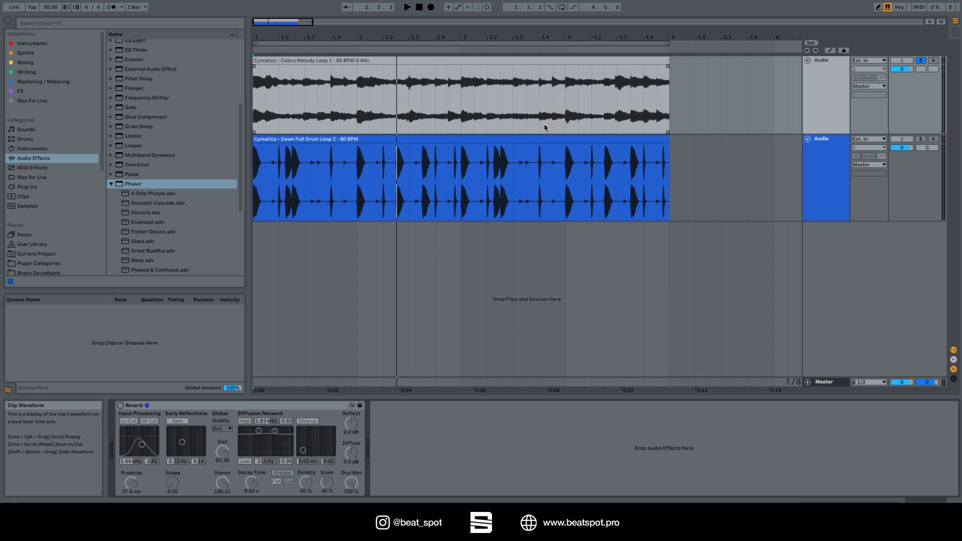
{"action": "left_click", "coordinate": [120, 406]}
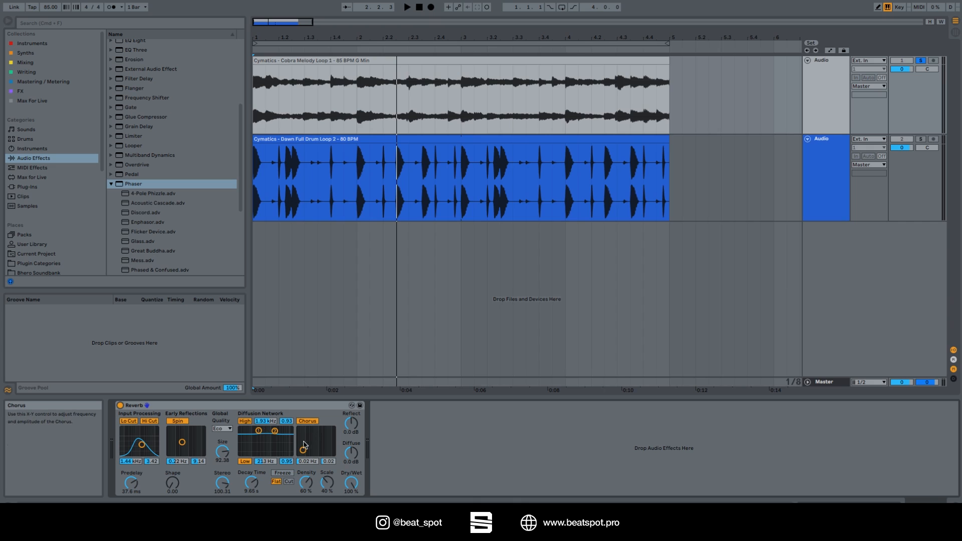
Set the Reverb's Chorus to 1.06 Hz and 0.54, and audition the Density at 0.1% and at 96%.
{"action": "key", "text": "space"}
{"action": "left_click_drag", "start_coordinate": [303, 450], "coordinate": [322, 437]}
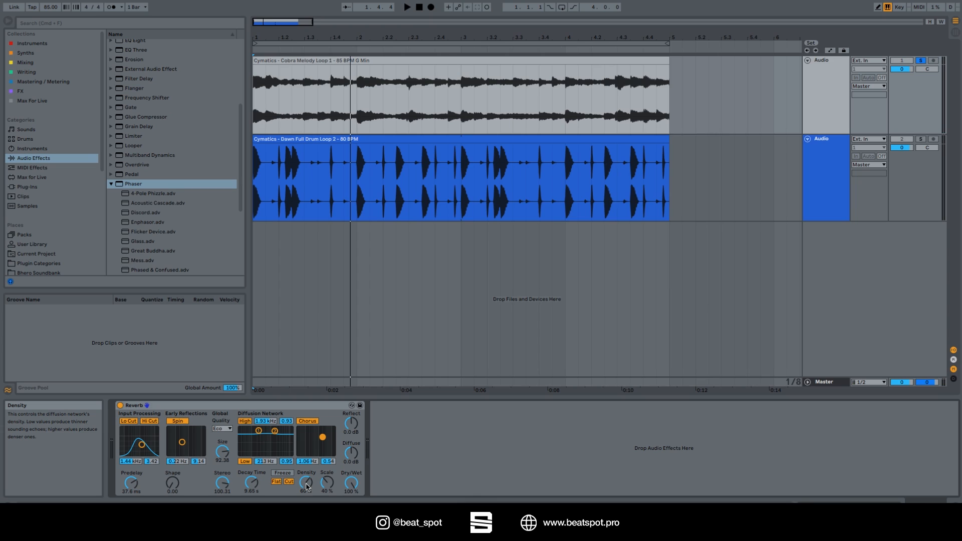
{"action": "key", "text": "space"}
{"action": "left_click_drag", "start_coordinate": [306, 486], "coordinate": [306, 531]}
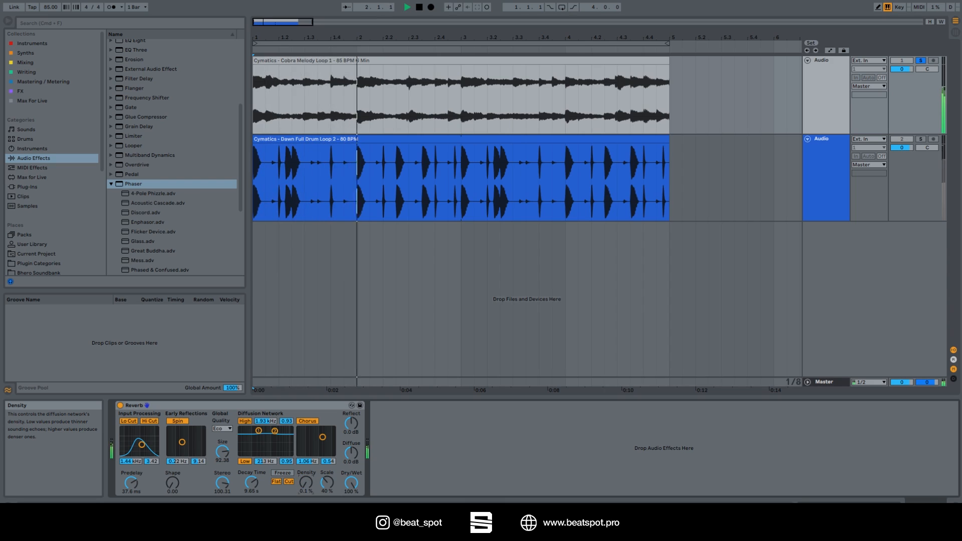
{"action": "left_click_drag", "start_coordinate": [307, 483], "coordinate": [306, 411]}
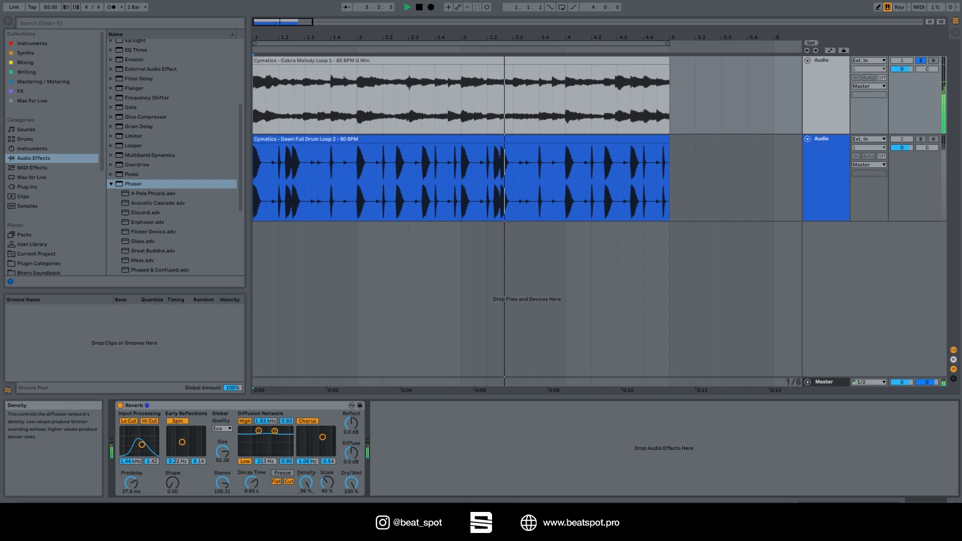
{"action": "key", "text": "space"}
Lower the diffusion network's High filter level to 0.37 and its Low filter level to 0.50.
{"action": "left_click_drag", "start_coordinate": [275, 431], "coordinate": [275, 448]}
{"action": "left_click_drag", "start_coordinate": [258, 434], "coordinate": [259, 445]}
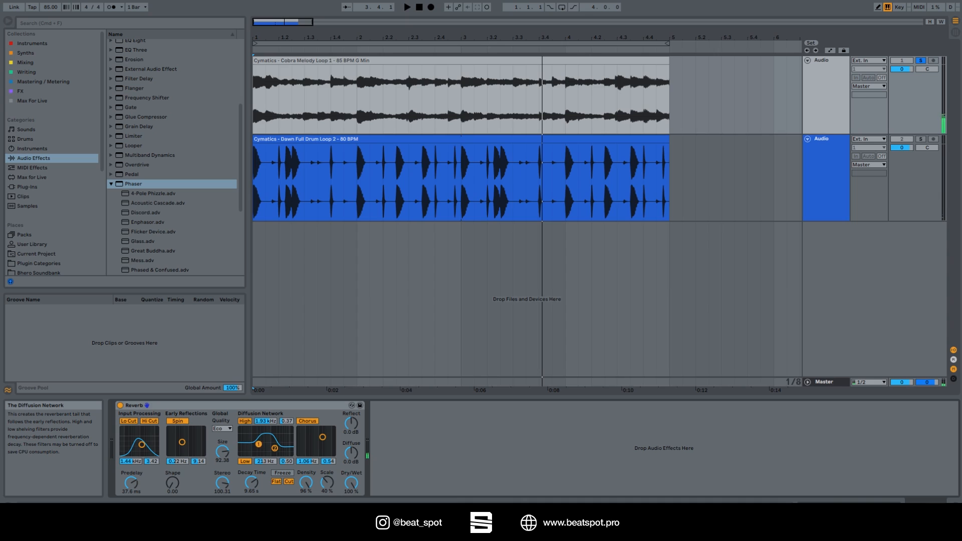
Set the Chorus to 0.02 Hz and 0.03, and lower the Density and raise it to 96% while playing the melody.
{"action": "key", "text": "space"}
{"action": "left_click_drag", "start_coordinate": [304, 482], "coordinate": [304, 531]}
{"action": "left_click_drag", "start_coordinate": [323, 438], "coordinate": [303, 449]}
{"action": "left_click_drag", "start_coordinate": [306, 482], "coordinate": [306, 443]}
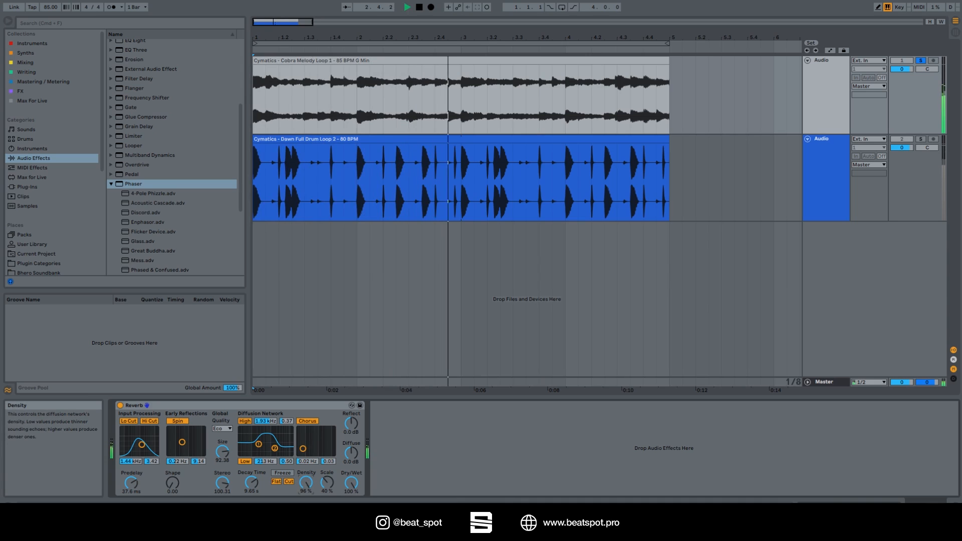
{"action": "key", "text": "space"}
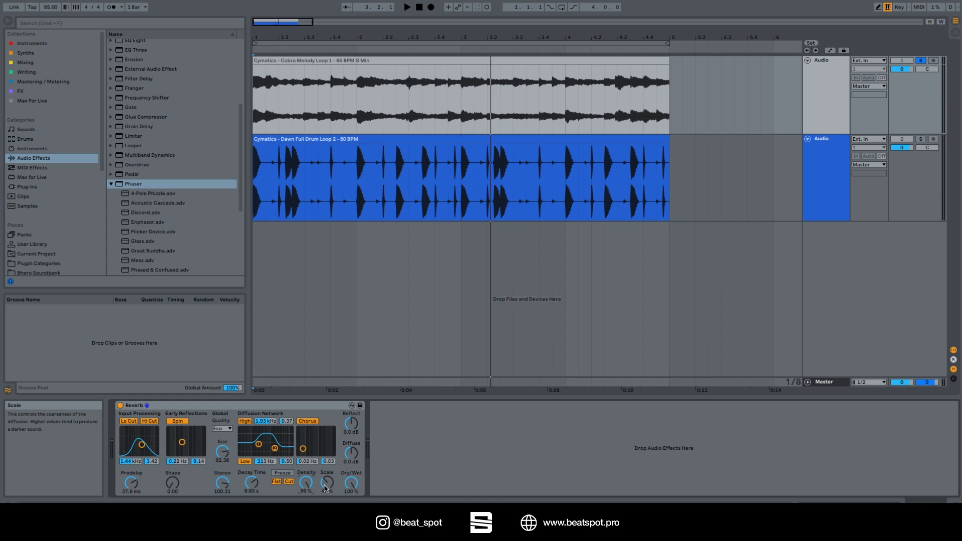
With the Scale at 5.0%, lower Diffuse to -30 dB and raise Reflect to 6.0 dB while auditioning the melody.
{"action": "key", "text": "space"}
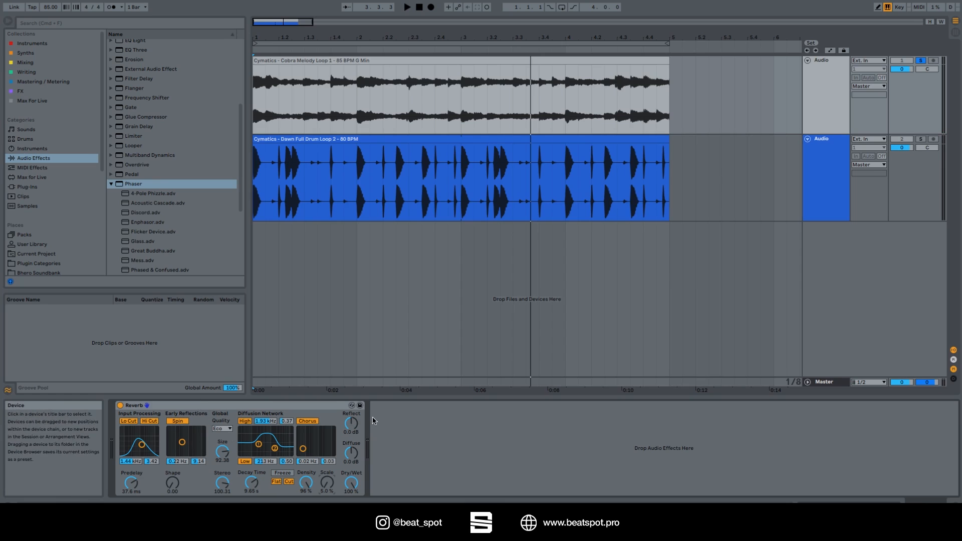
{"action": "left_click_drag", "start_coordinate": [351, 452], "coordinate": [352, 481]}
{"action": "key", "text": "space"}
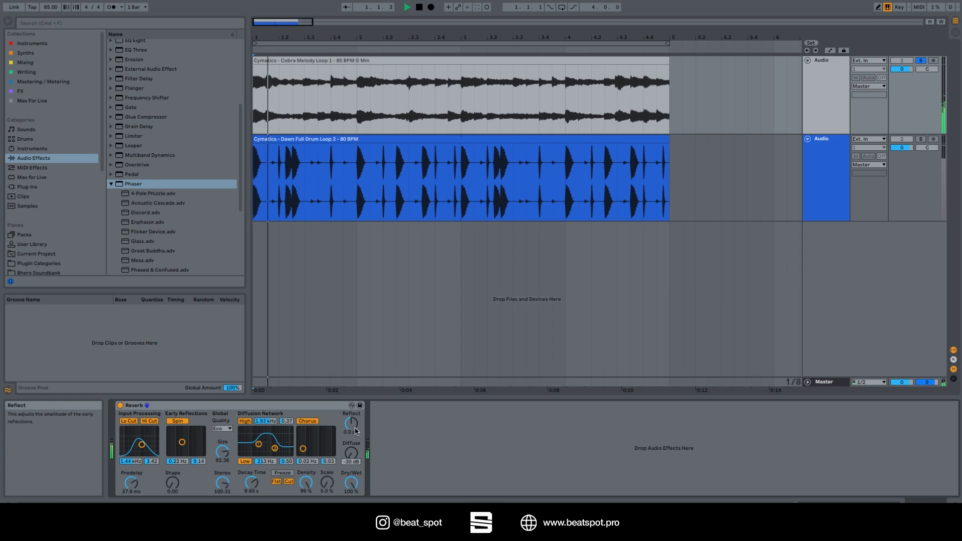
{"action": "left_click_drag", "start_coordinate": [354, 428], "coordinate": [355, 411]}
{"action": "key", "text": "space"}
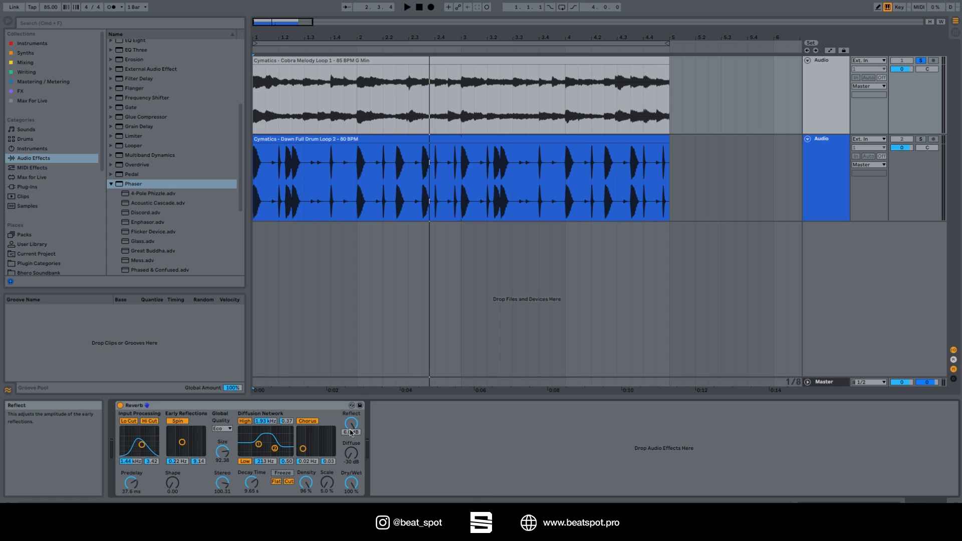
Audition the melody with Reflect lowered to -30 dB, and play it again with Diffuse reset to 0.0 dB.
{"action": "key", "text": "space"}
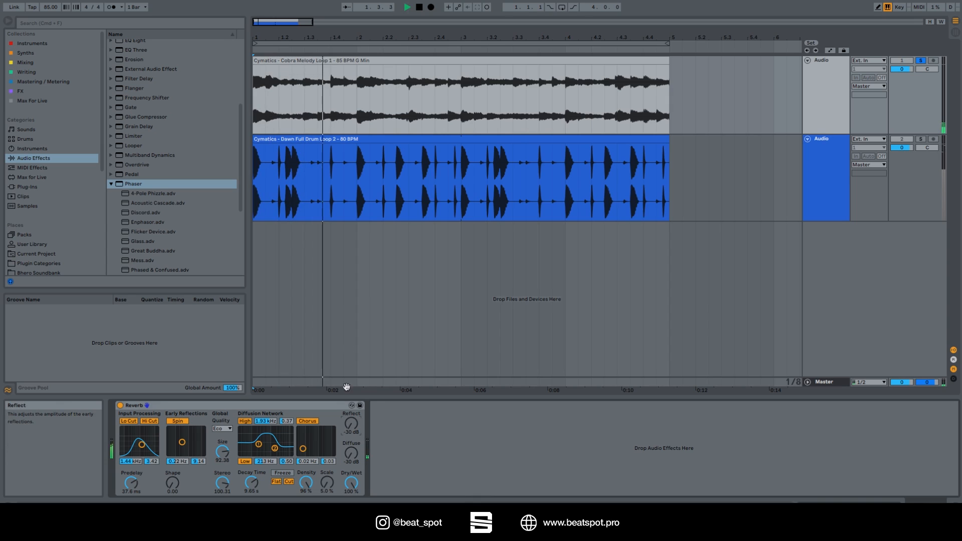
{"action": "key", "text": "space"}
{"action": "double_click", "coordinate": [352, 458]}
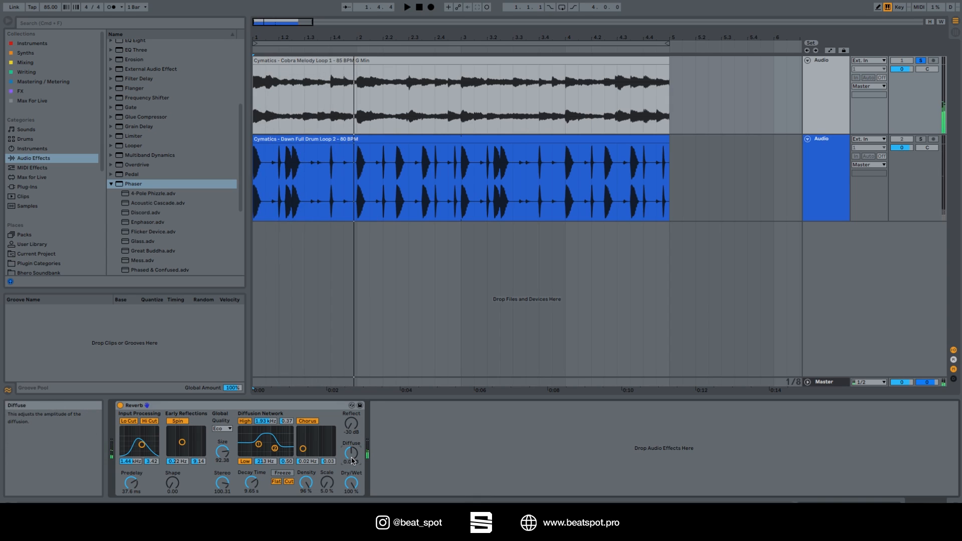
{"action": "key", "text": "space"}
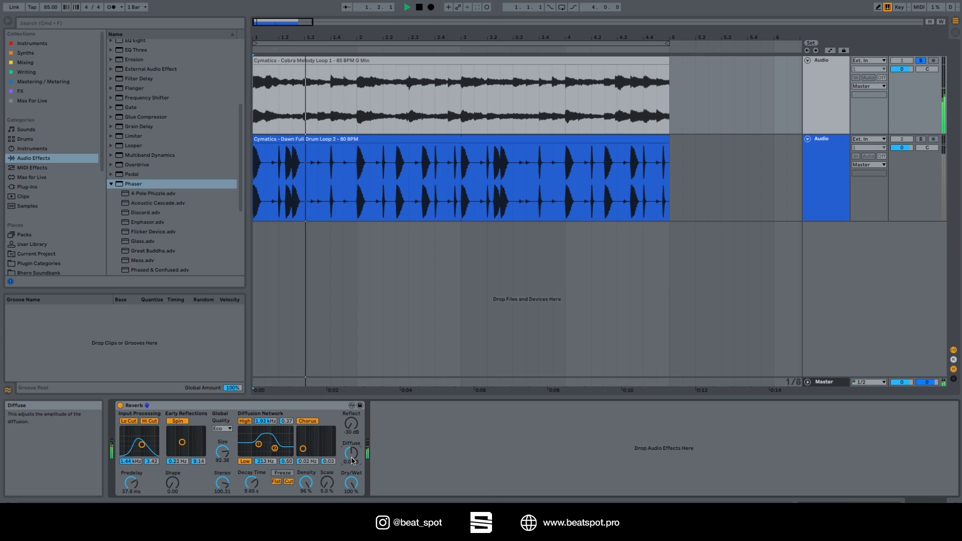
{"action": "key", "text": "space"}
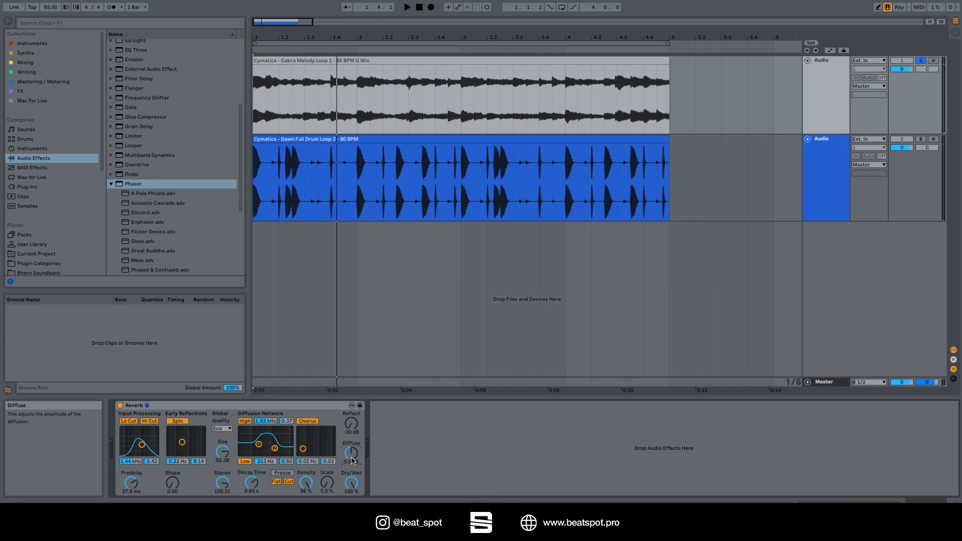
Raise Diffuse to 4.8 dB and play the melody from the start to hear the louder diffusion.
{"action": "left_click_drag", "start_coordinate": [351, 458], "coordinate": [351, 424]}
{"action": "key", "text": "space"}
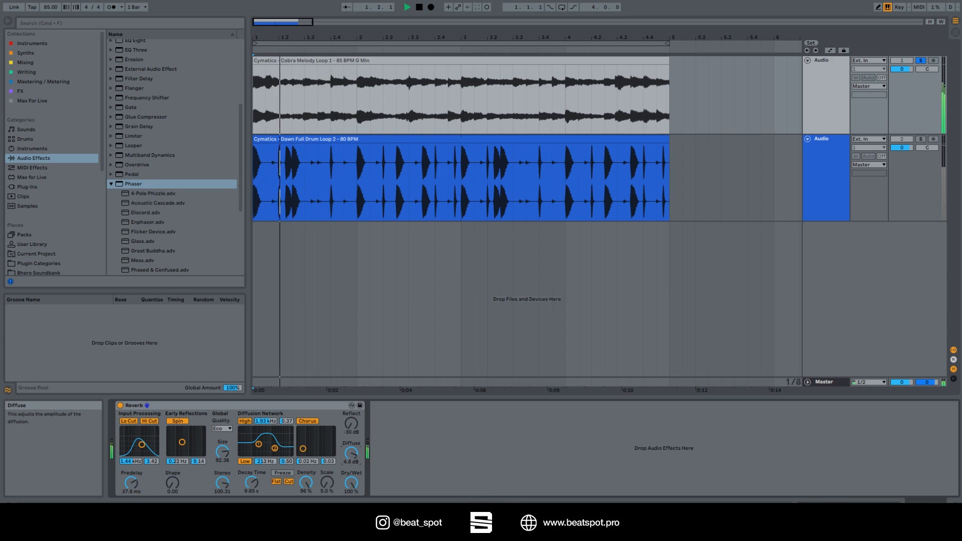
{"action": "key", "text": "space"}
Reset Reflect and Diffuse to 0.0 dB and lower the Reverb's Dry/Wet mix to 69%.
{"action": "left_click_drag", "start_coordinate": [352, 457], "coordinate": [353, 488]}
{"action": "double_click", "coordinate": [352, 429]}
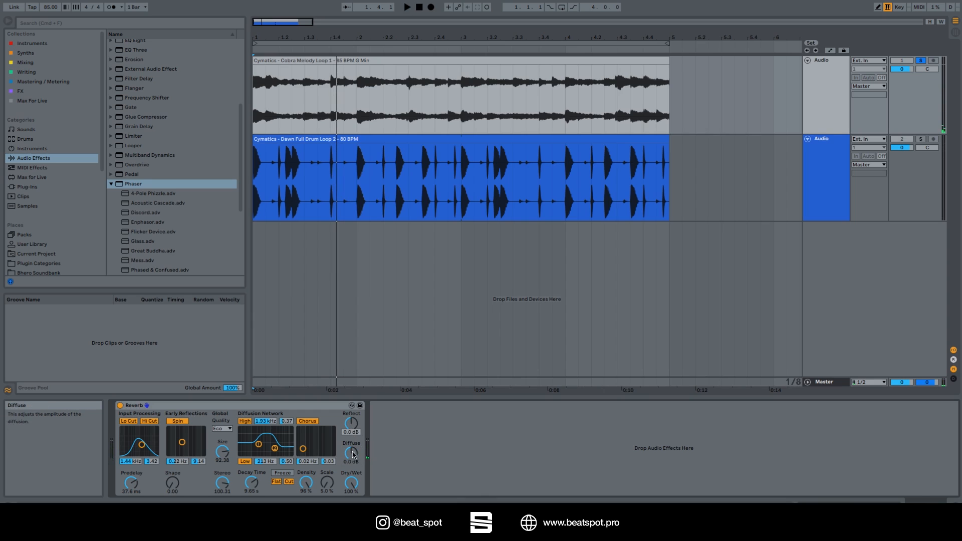
{"action": "left_click_drag", "start_coordinate": [352, 483], "coordinate": [351, 509]}
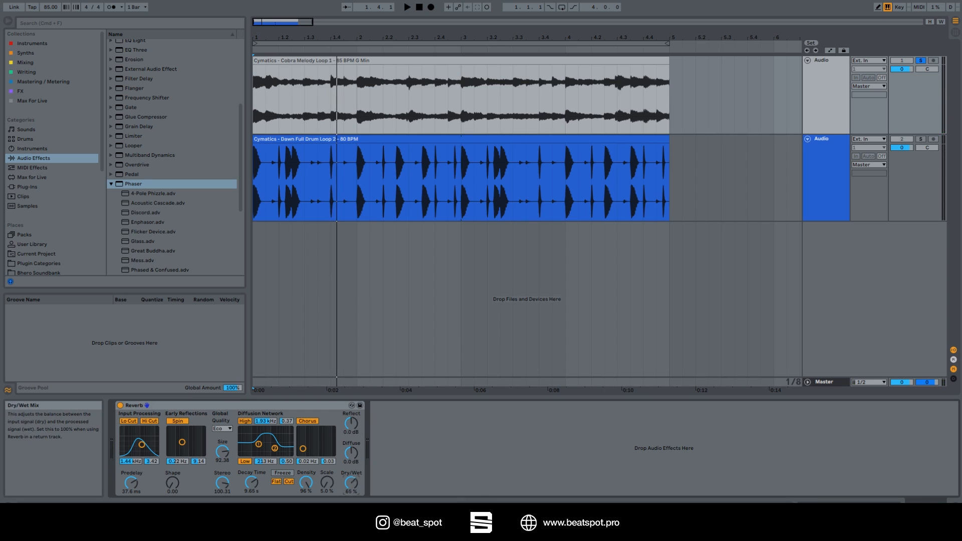